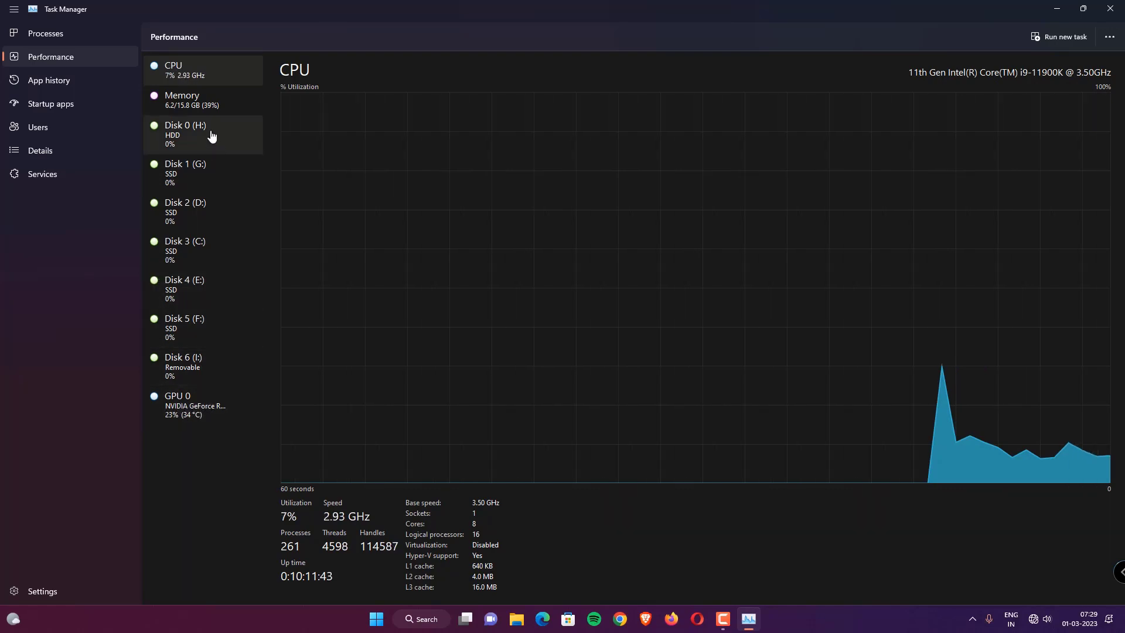
Inspect the performance details and drive models of Disk 1 (G:), Disk 2 (D:), Disk 3 (C:) and Disk 4 (E:), and close Task Manager
left_click(209, 184)
left_click(209, 208)
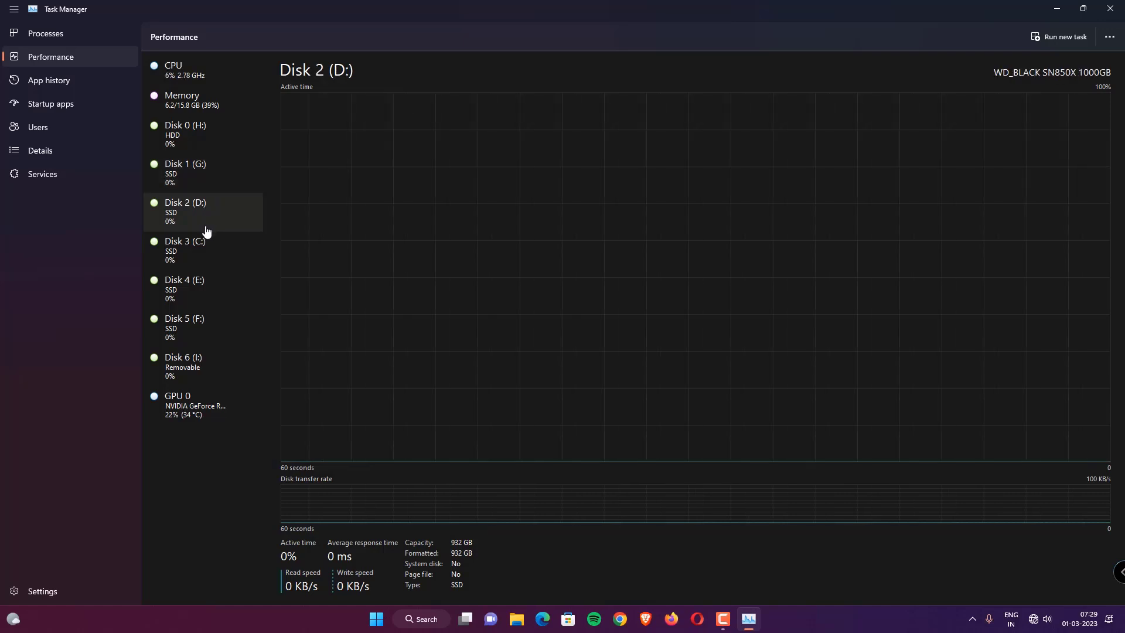
left_click(203, 244)
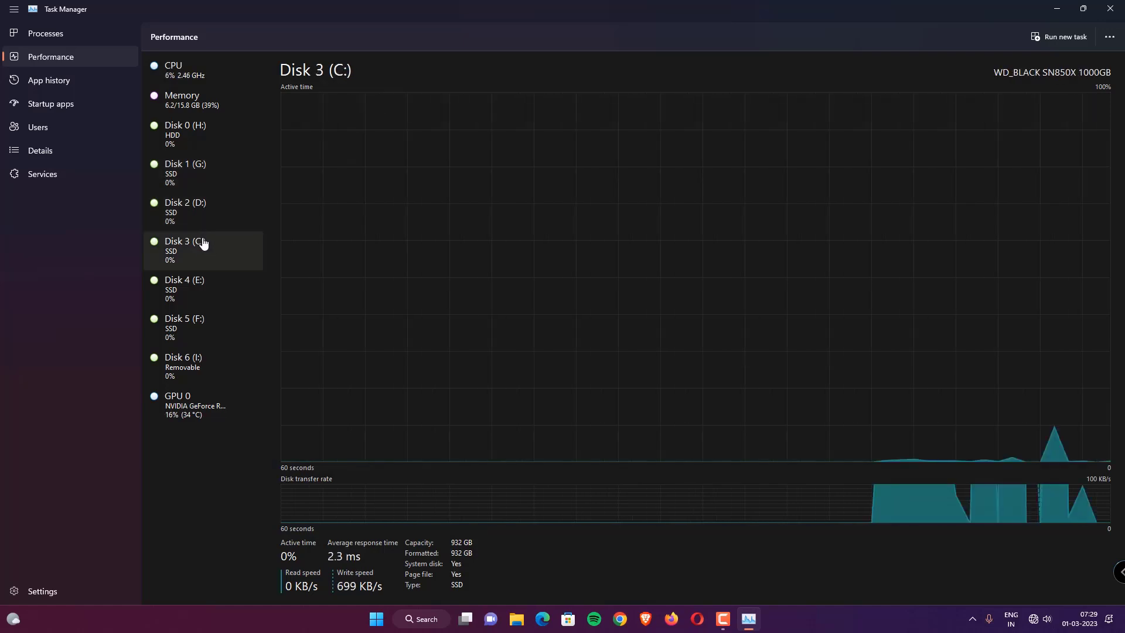
left_click(204, 286)
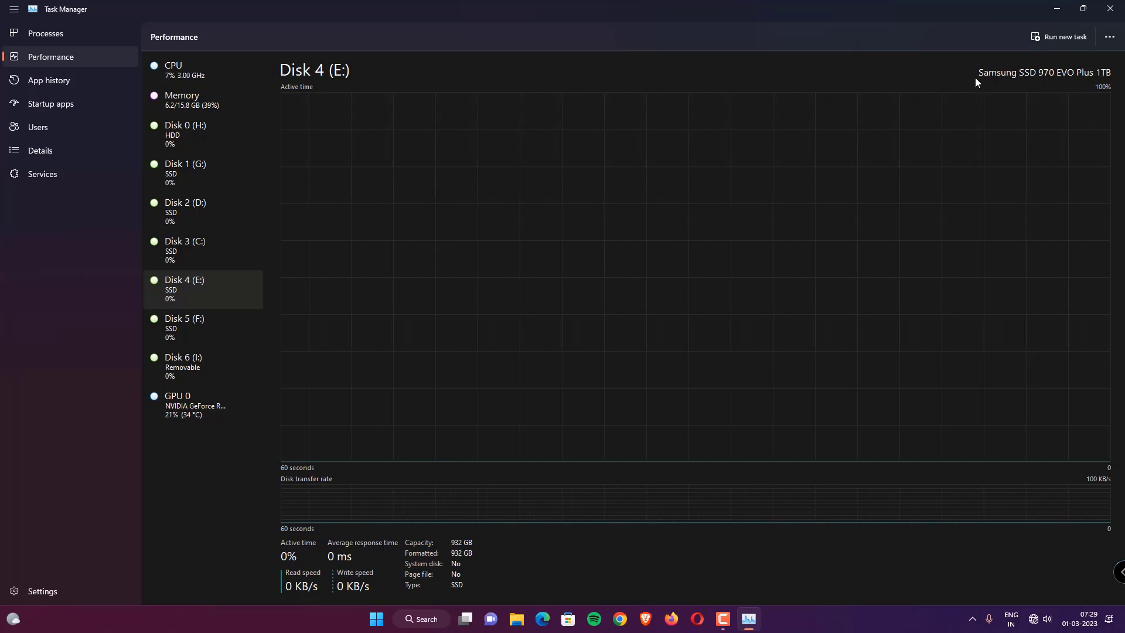
left_click(1121, 4)
Search Windows for "cry" and bring up the CrystalDiskMark benchmark window on the desktop
left_click(437, 618)
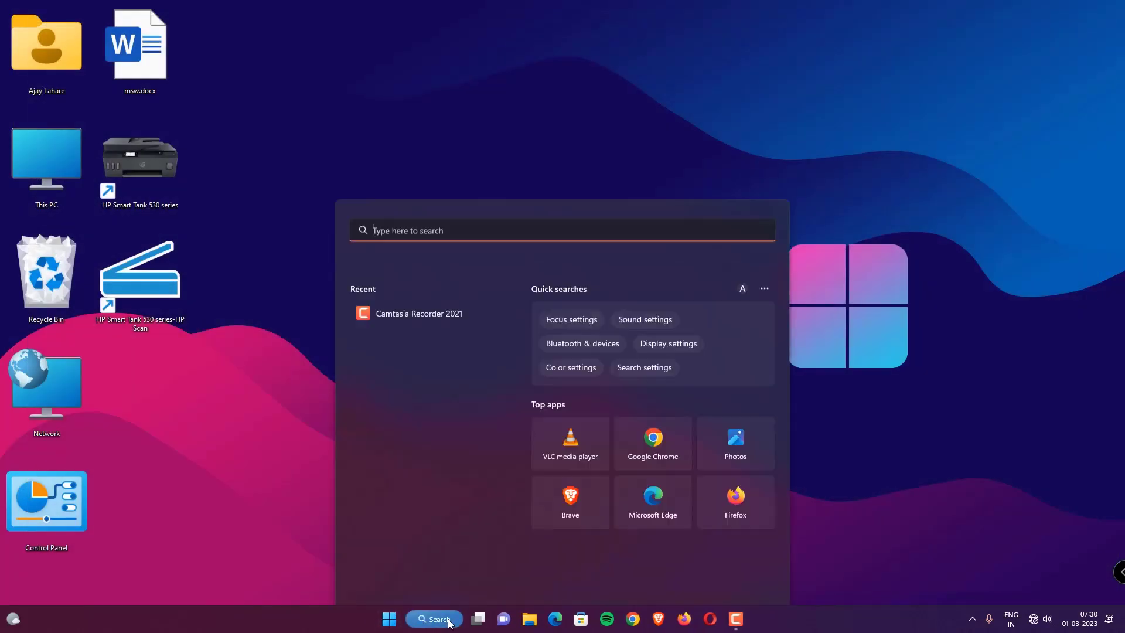
type("cry")
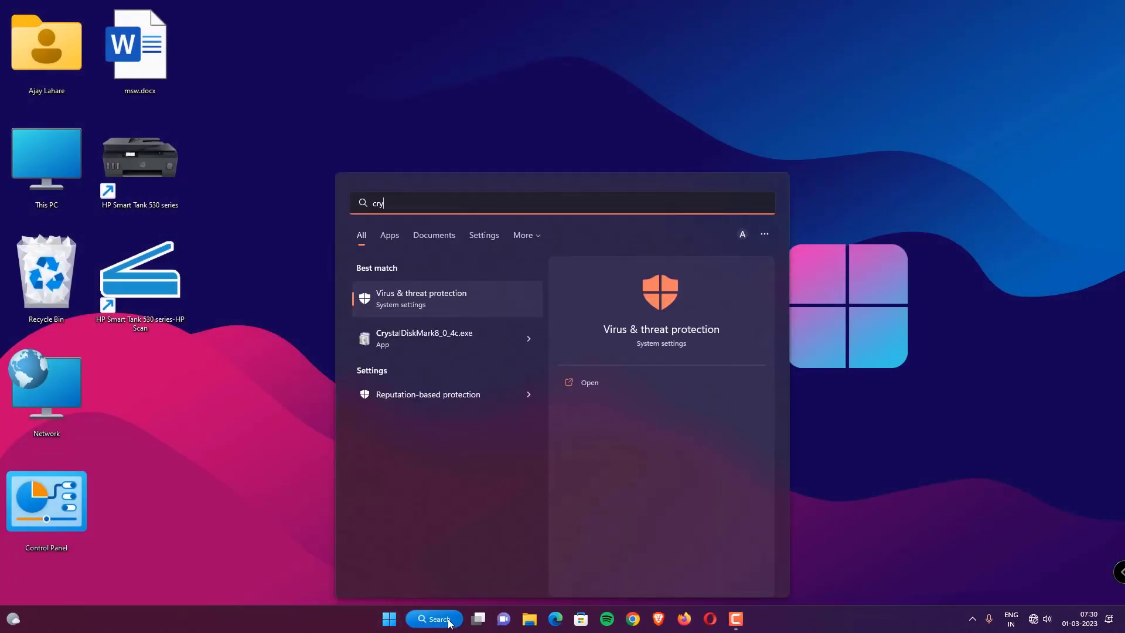
left_click(308, 65)
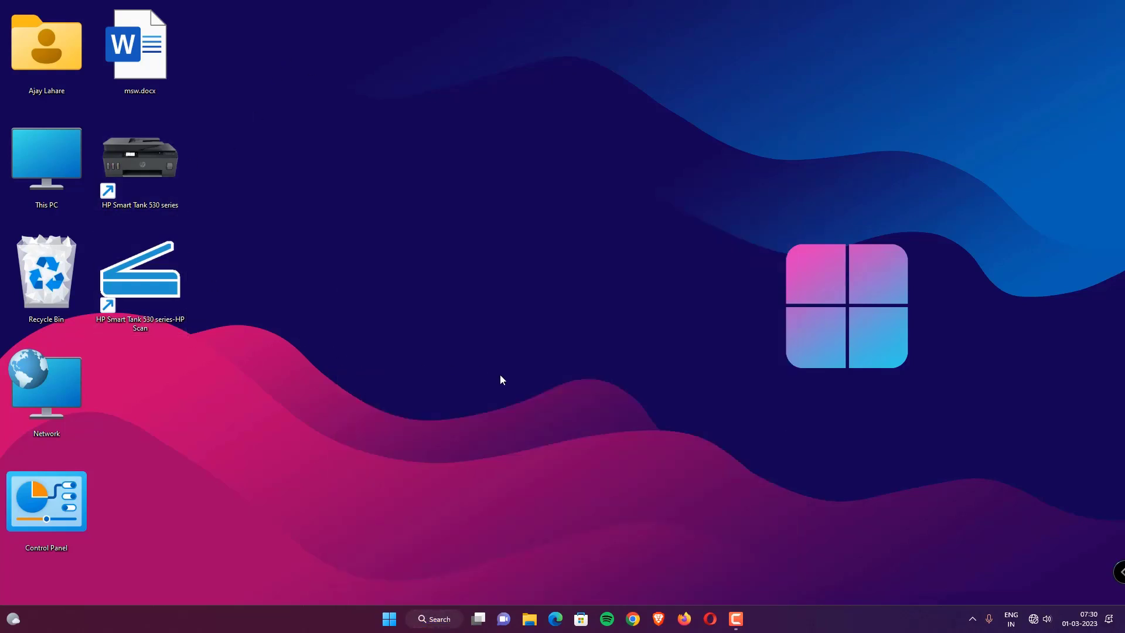
left_click(733, 620)
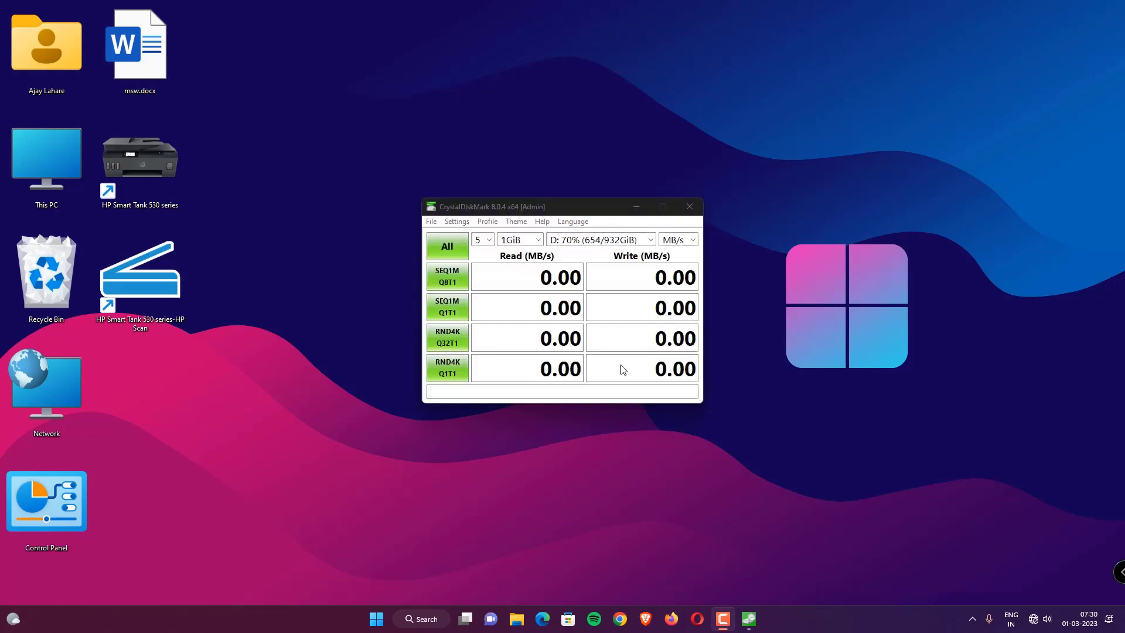
left_click(557, 202)
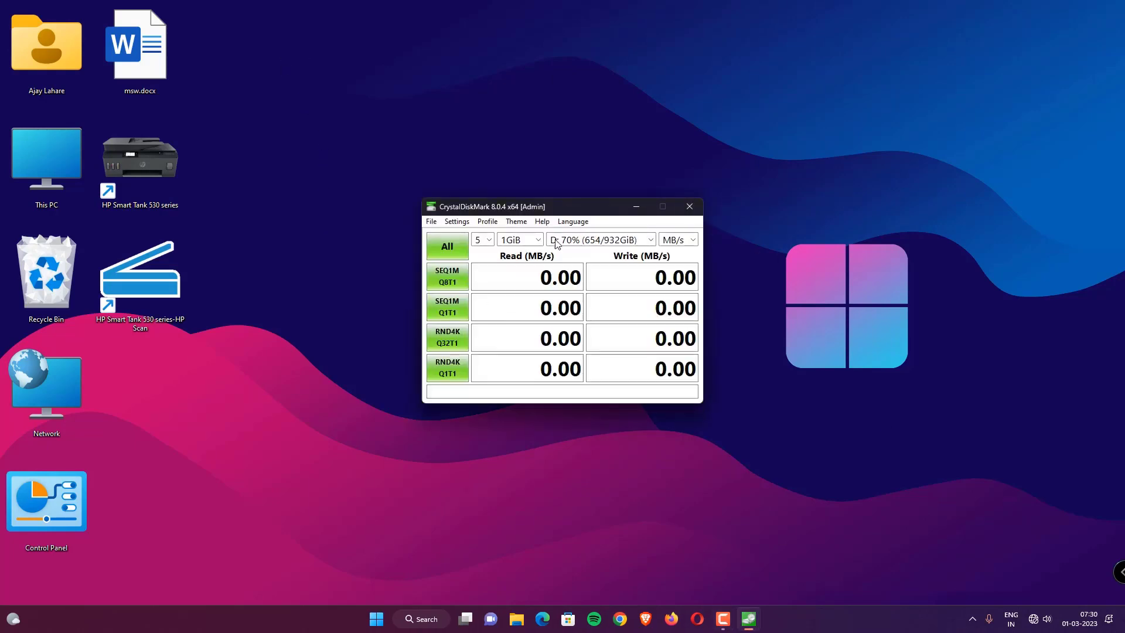
Switch to Task Manager, check which drive model Disk 4 (E:) is in the performance data, and minimize the window
right_click(813, 619)
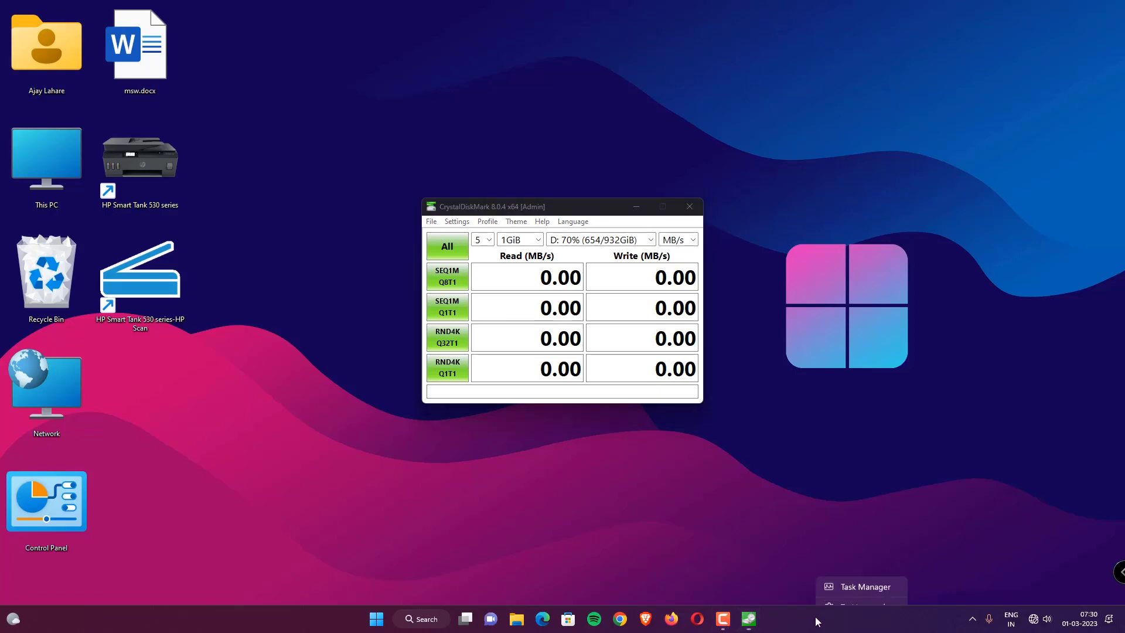
left_click(839, 577)
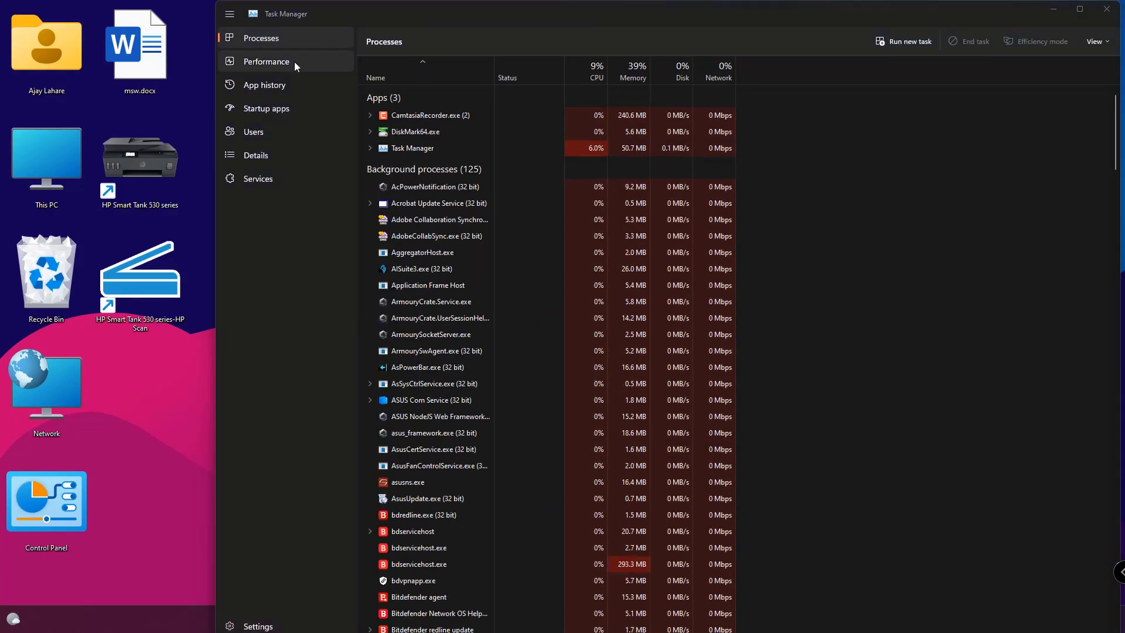
left_click(260, 61)
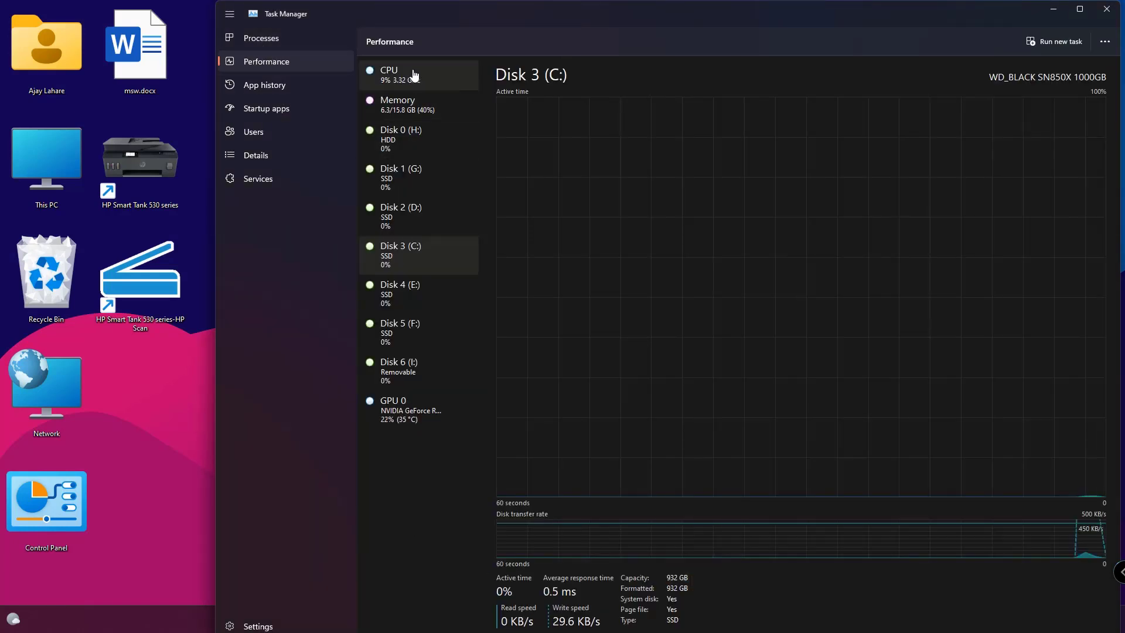
left_click(420, 302)
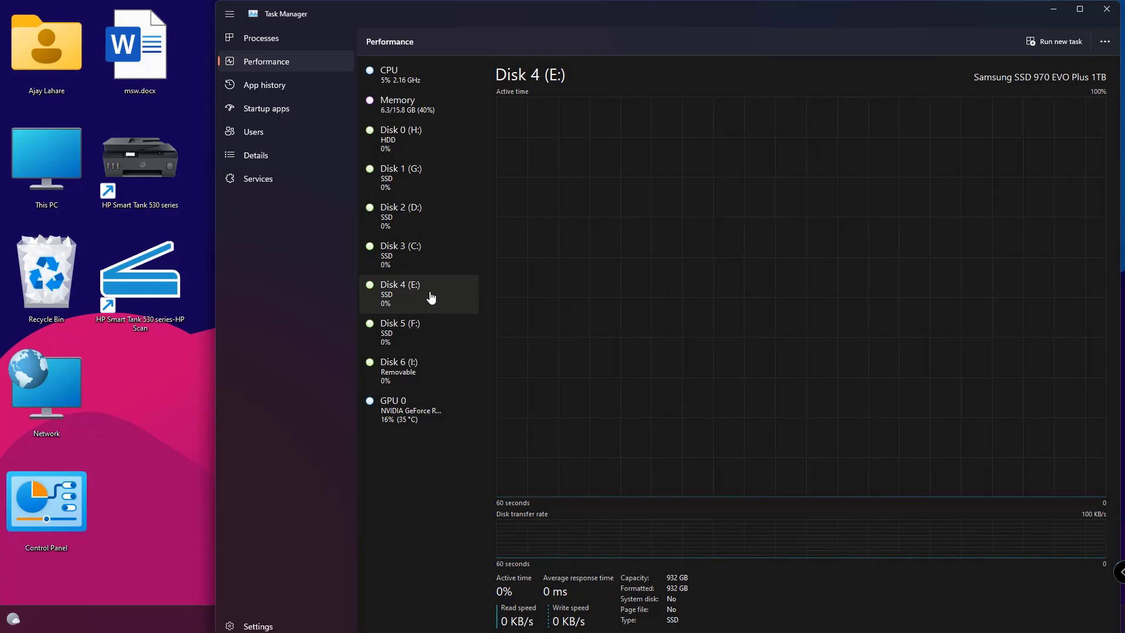
left_click(1053, 12)
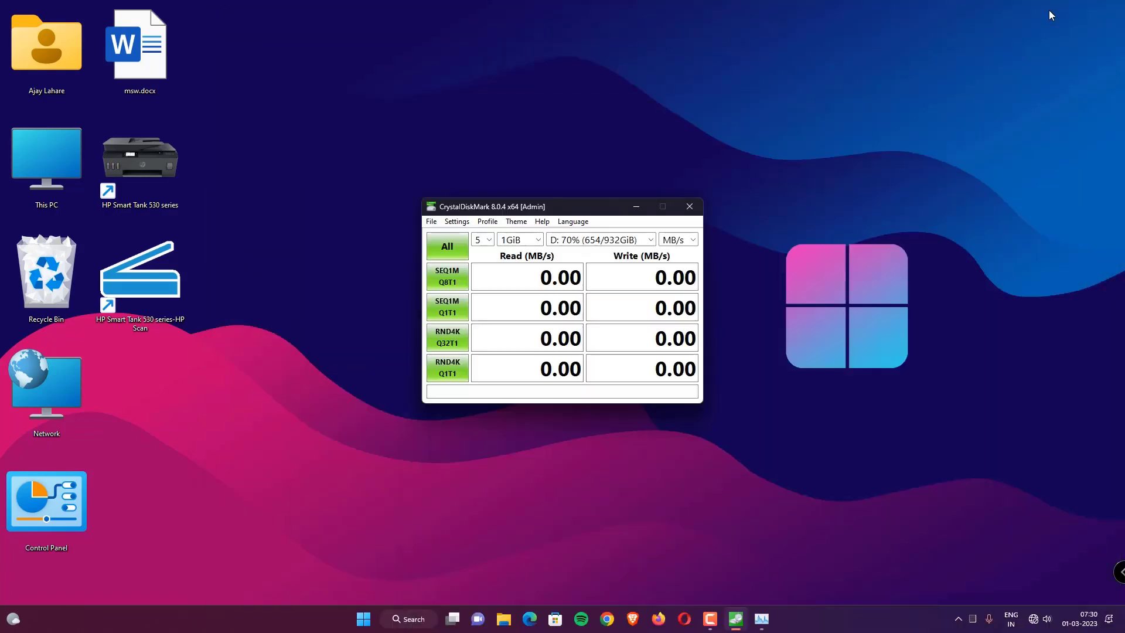
left_click(762, 619)
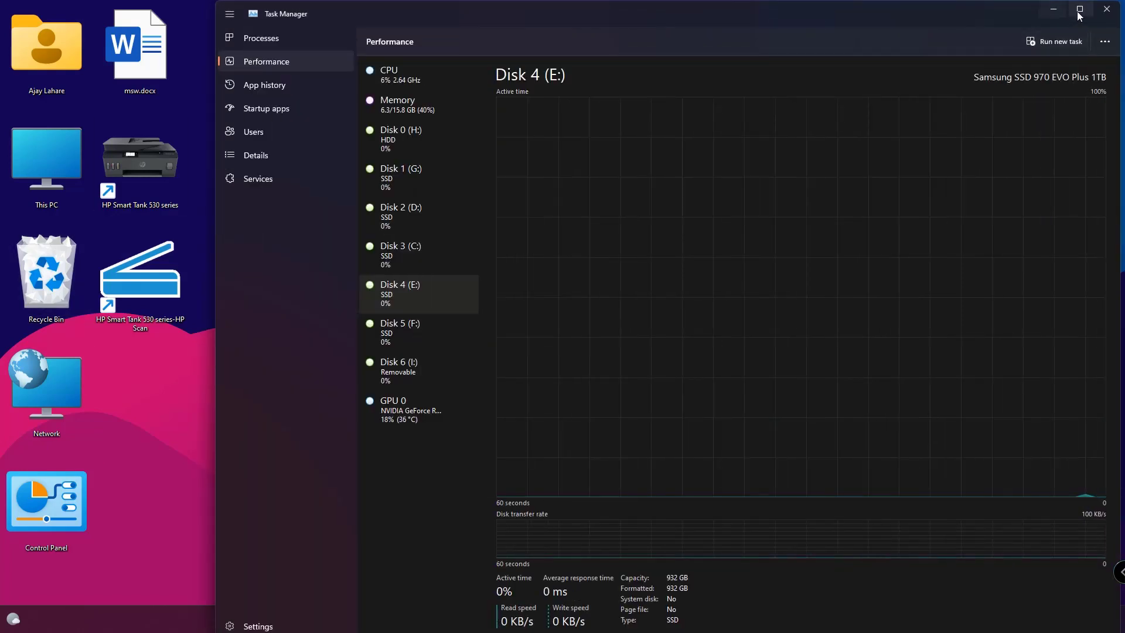
left_click(1053, 10)
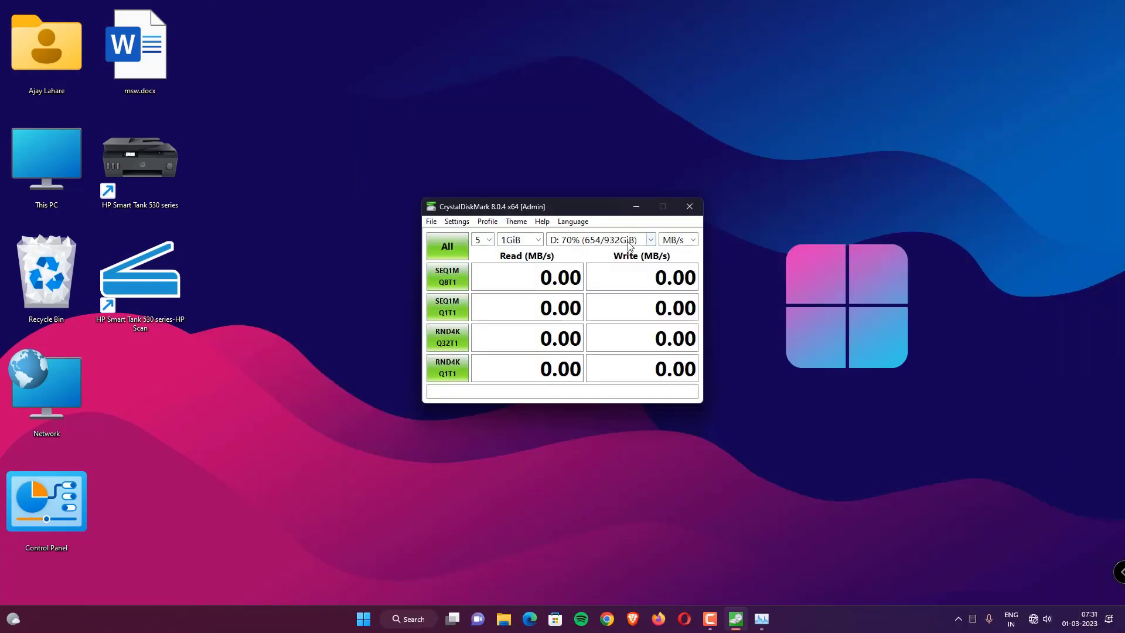
Run the SEQ1M Q8T1 read and write benchmark on drive E: and close CrystalDiskMark
left_click(629, 243)
left_click(579, 286)
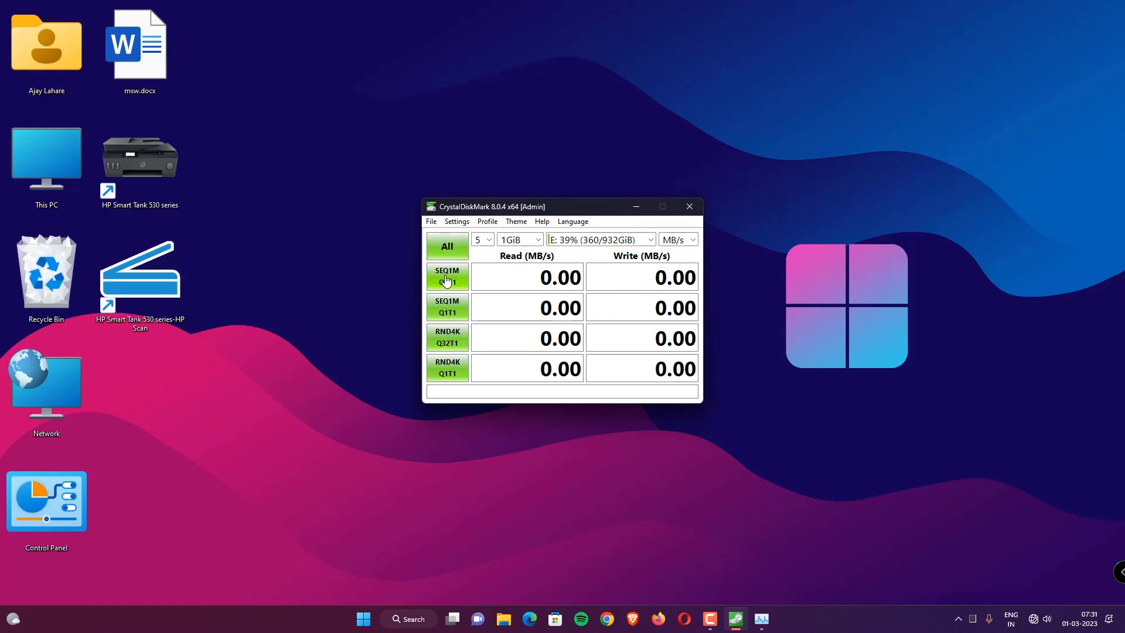
left_click(450, 246)
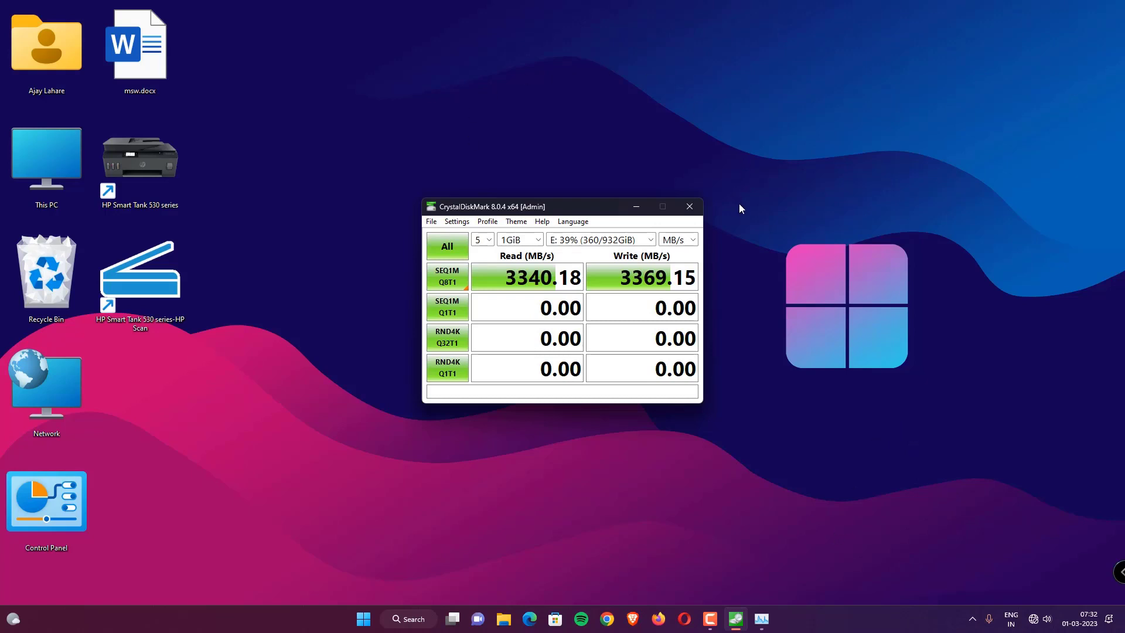
left_click(696, 212)
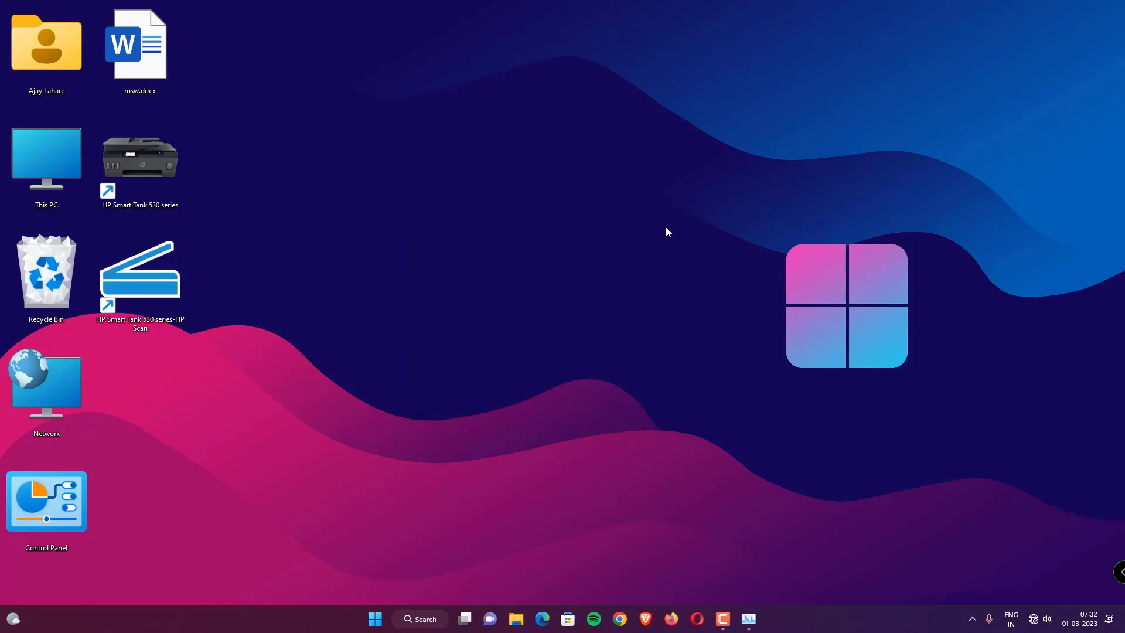
Open This PC in a maximized File Explorer window with all drives in view
double_click(57, 152)
scroll(708, 368, "down", 4)
scroll(710, 367, "up", 4)
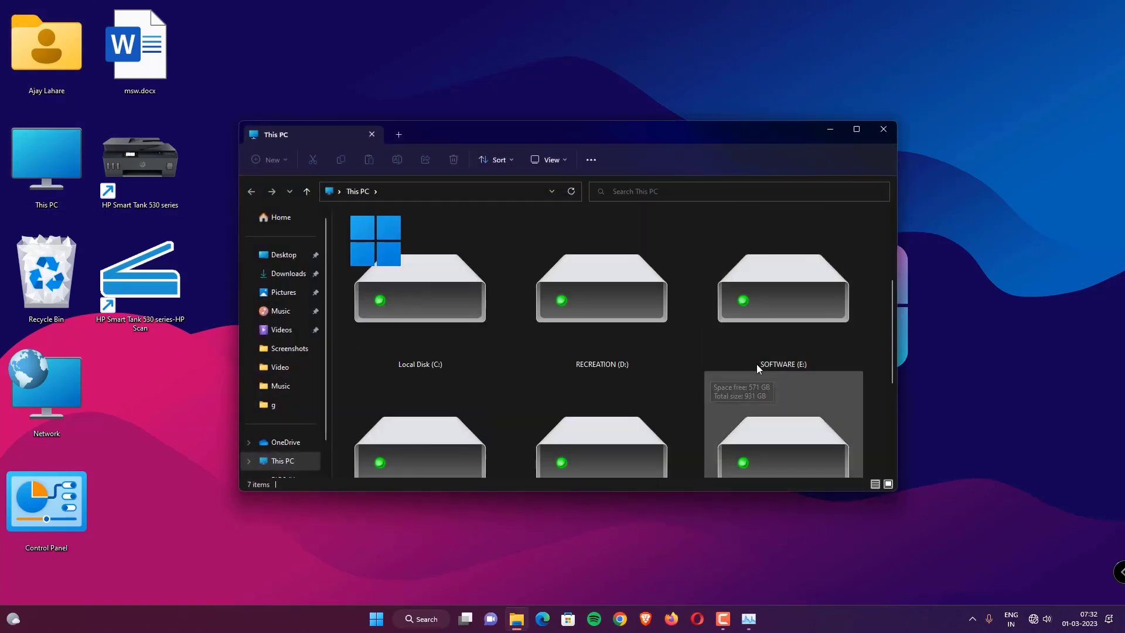
left_click(856, 129)
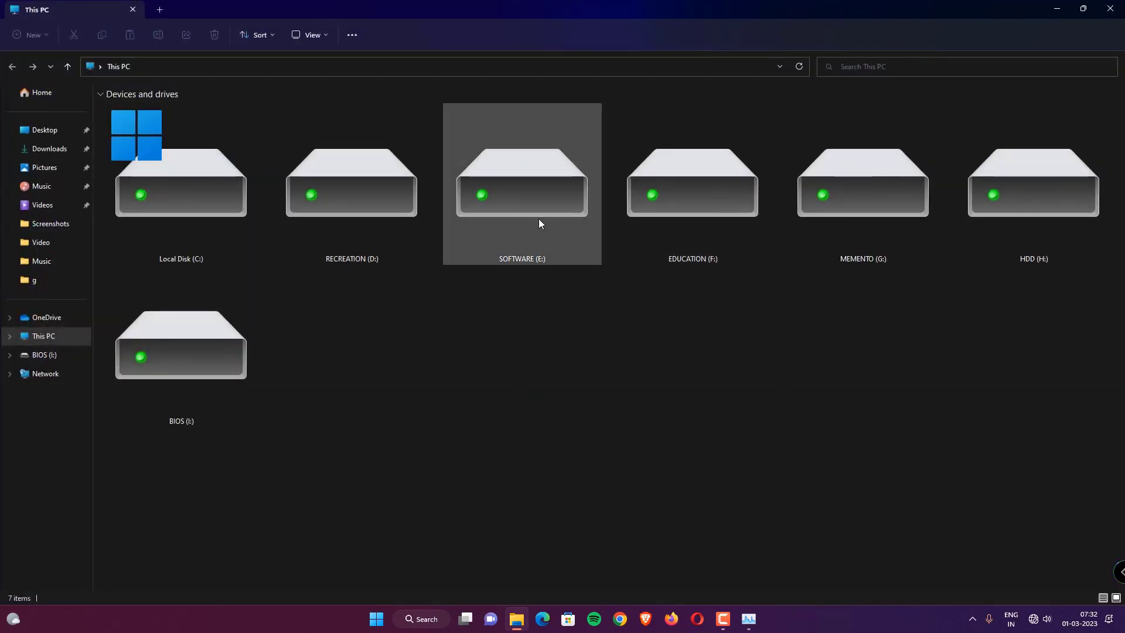
Copy the Brahmastra Part One Shiva 2022 video file from the MOVIES > BOLLYWOOD folder on RECREATION (D:)
double_click(339, 210)
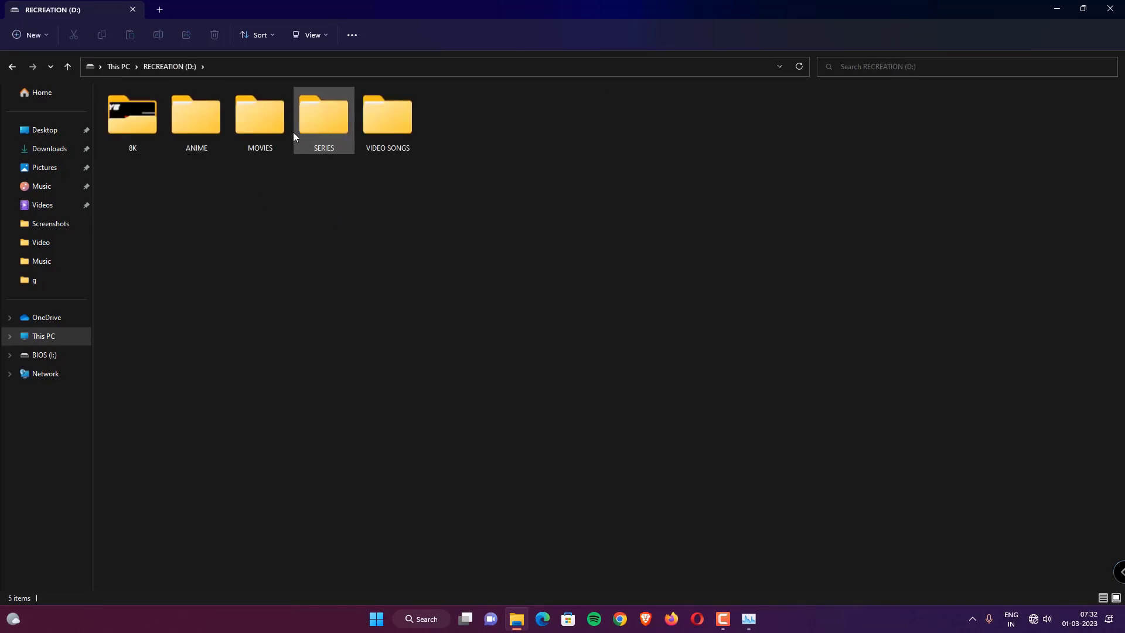
left_click(266, 124)
double_click(266, 121)
double_click(171, 111)
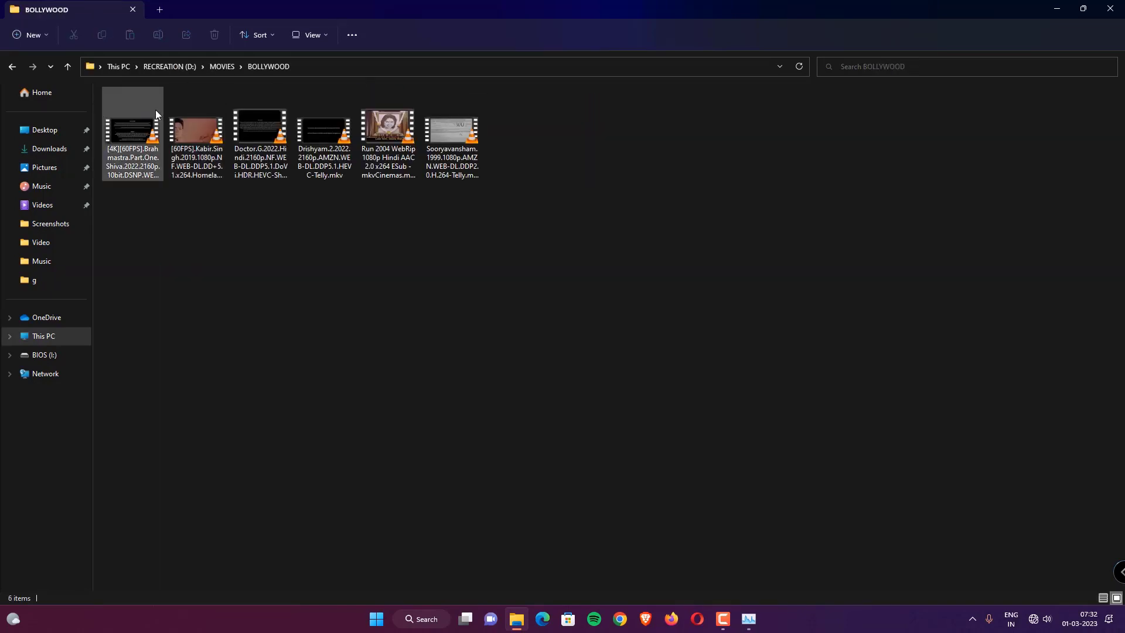
right_click(132, 143)
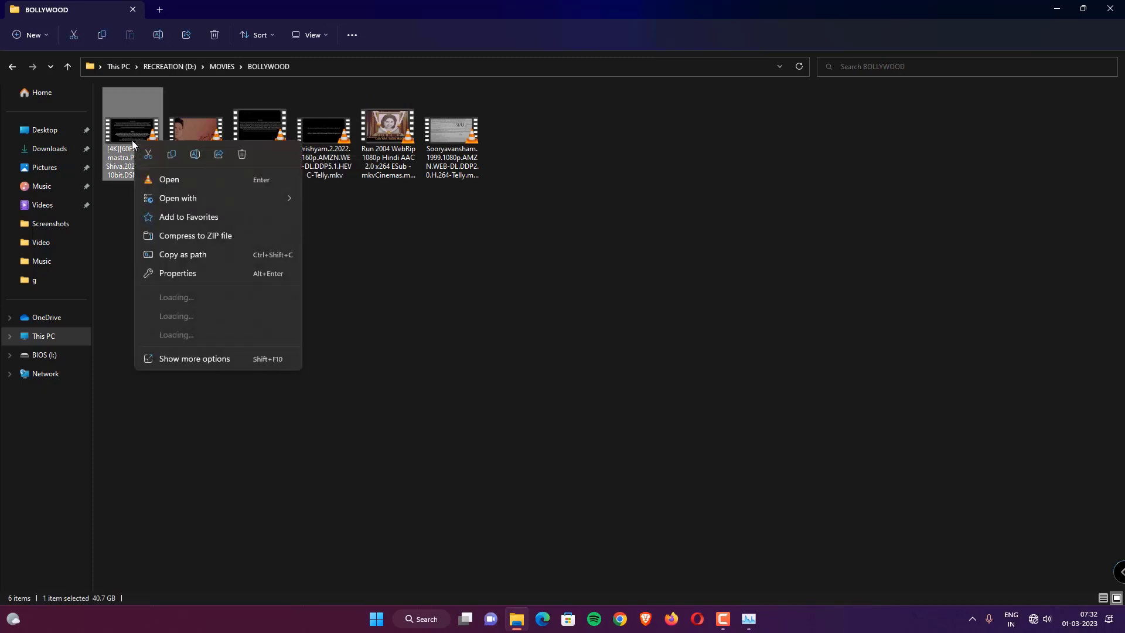
left_click(172, 156)
Paste the copied video into the root of SOFTWARE (E:), let the transfer finish, and close File Explorer
left_click(9, 68)
left_click(10, 67)
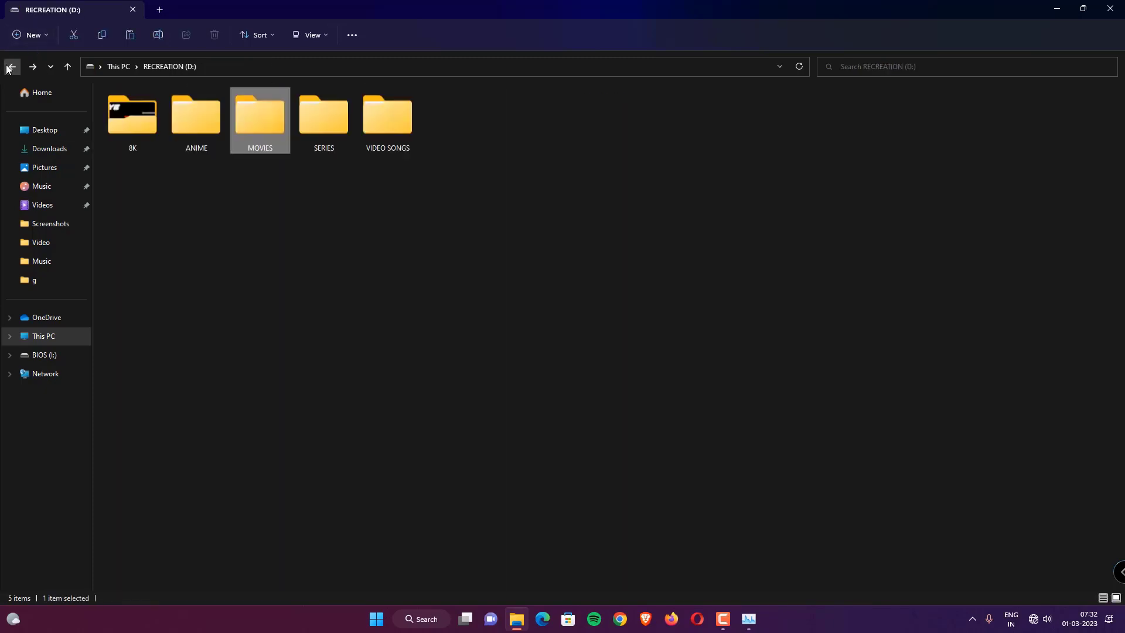
left_click(10, 67)
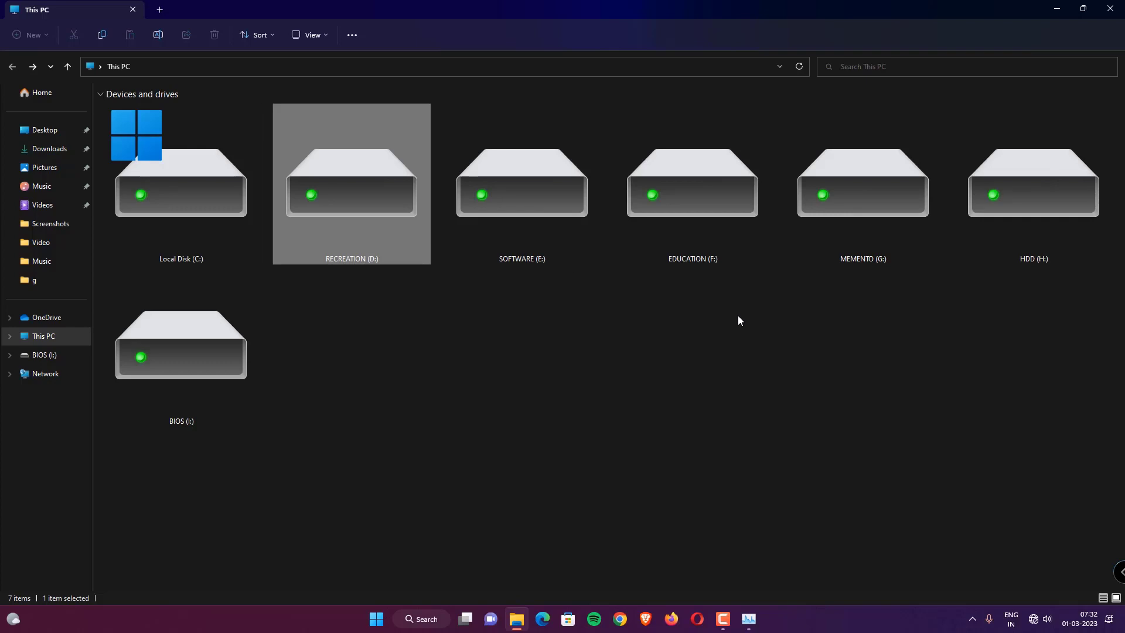
double_click(527, 209)
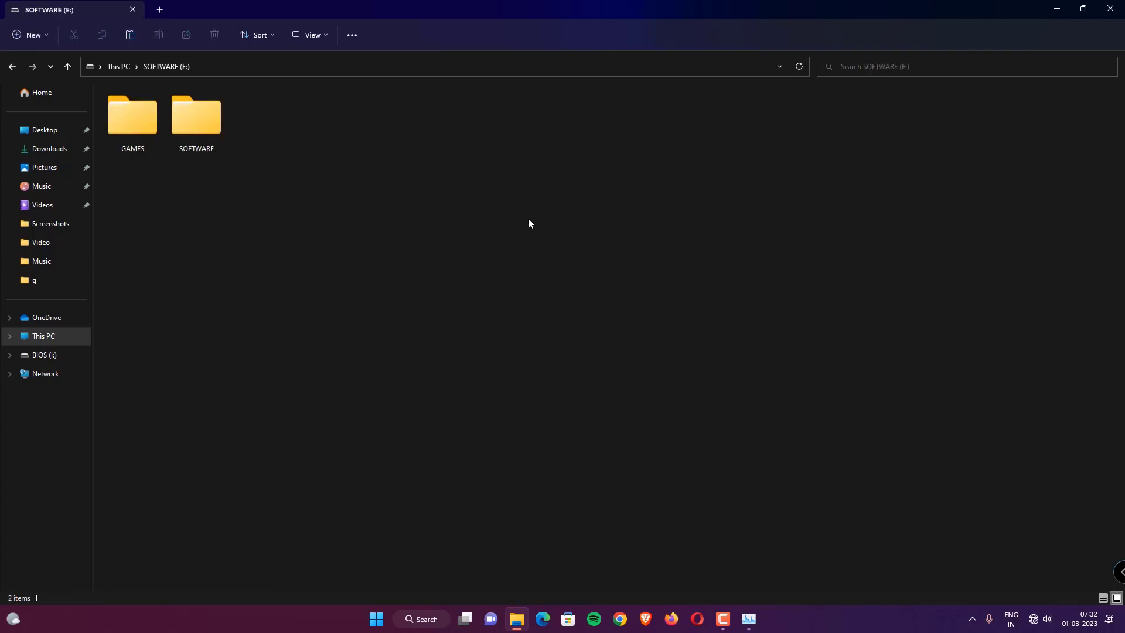
right_click(350, 233)
left_click(721, 301)
key("ctrl+v")
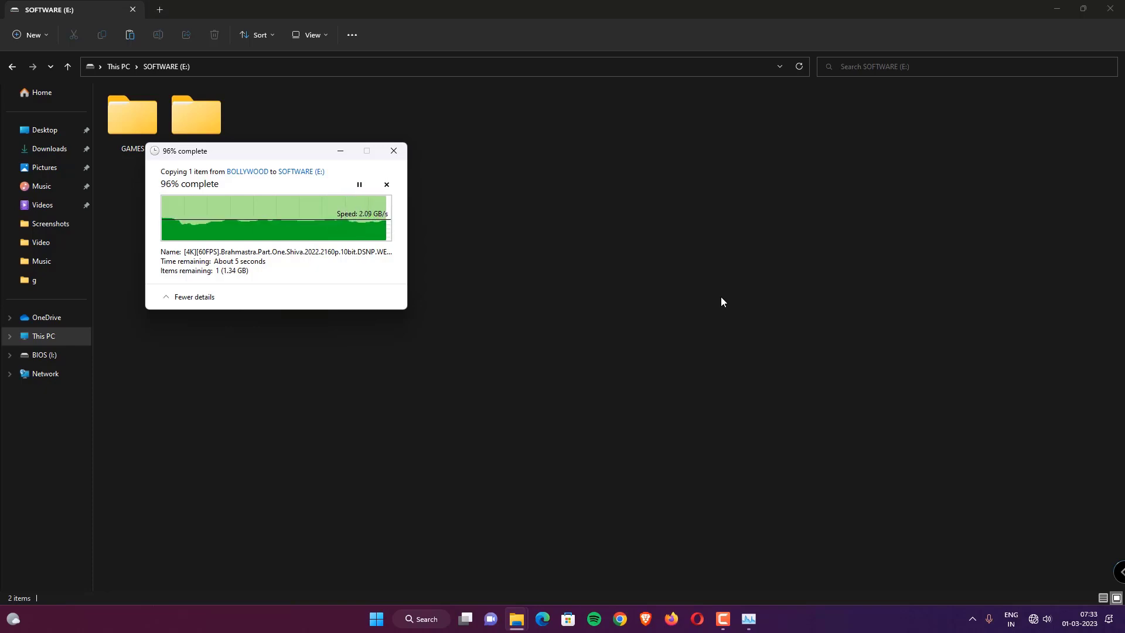
left_click(552, 198)
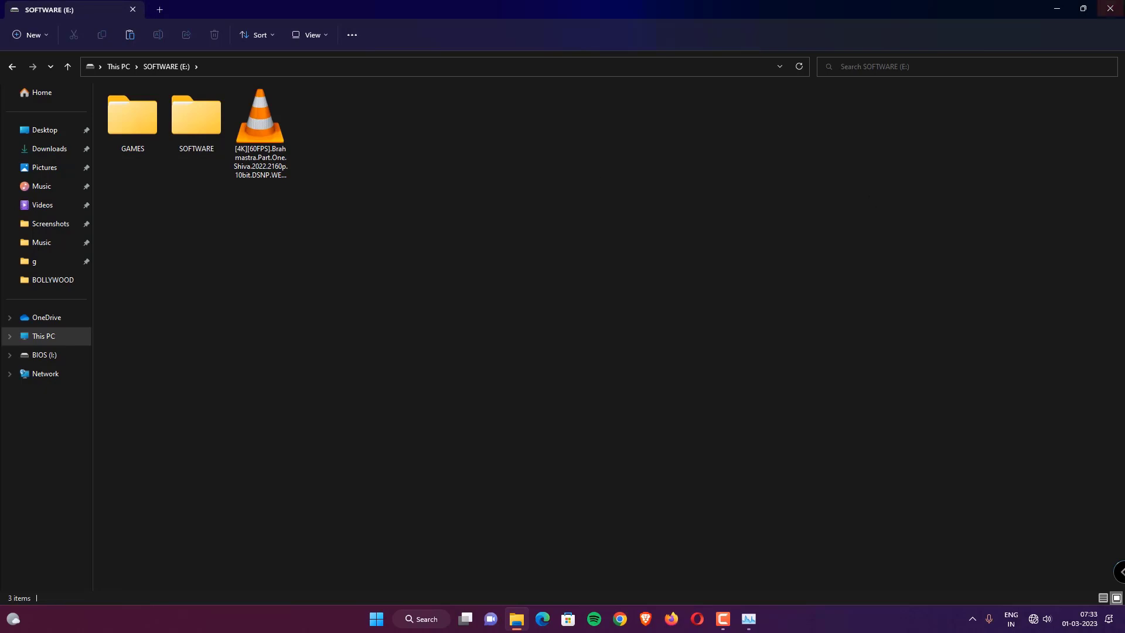
left_click(1113, 13)
right_click(347, 237)
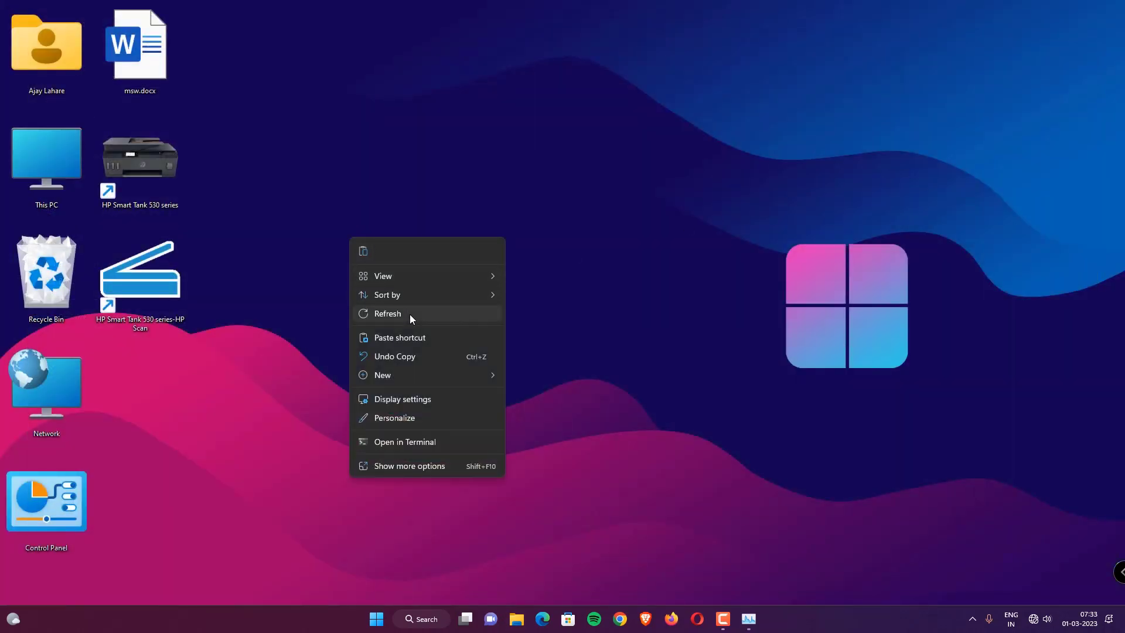
left_click(410, 314)
right_click(561, 132)
left_click(594, 209)
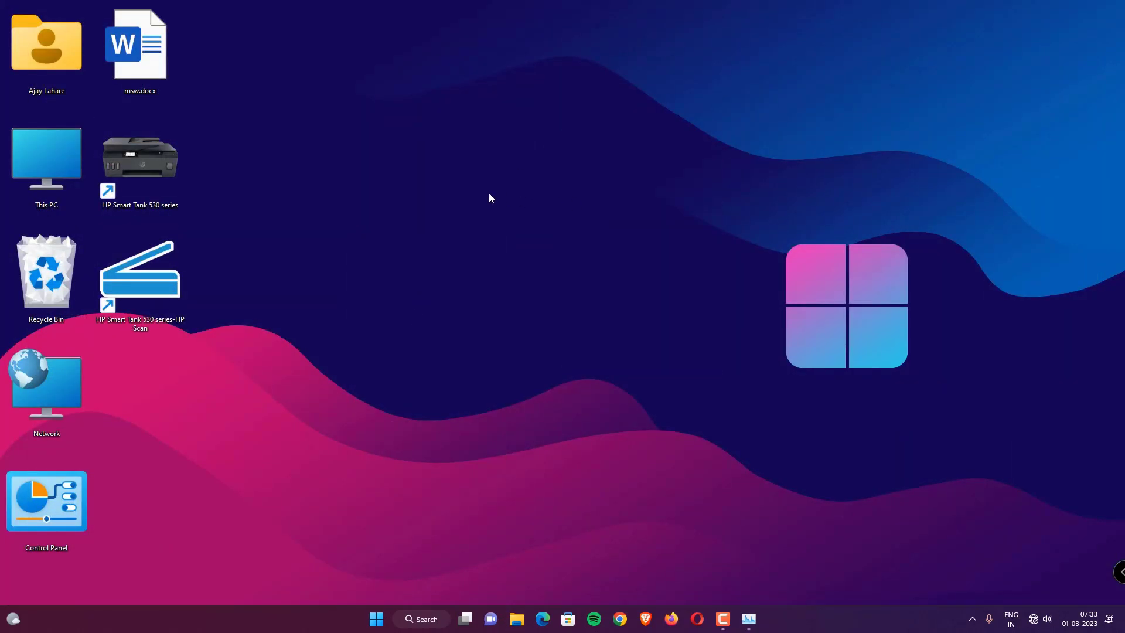
right_click(489, 192)
left_click(542, 271)
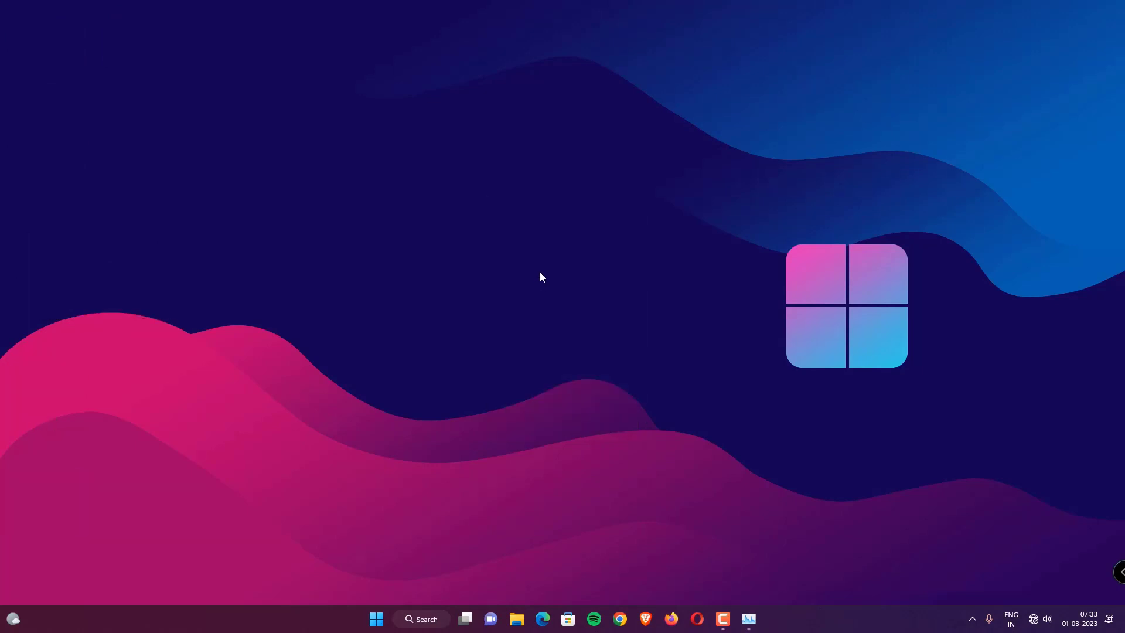
right_click(503, 205)
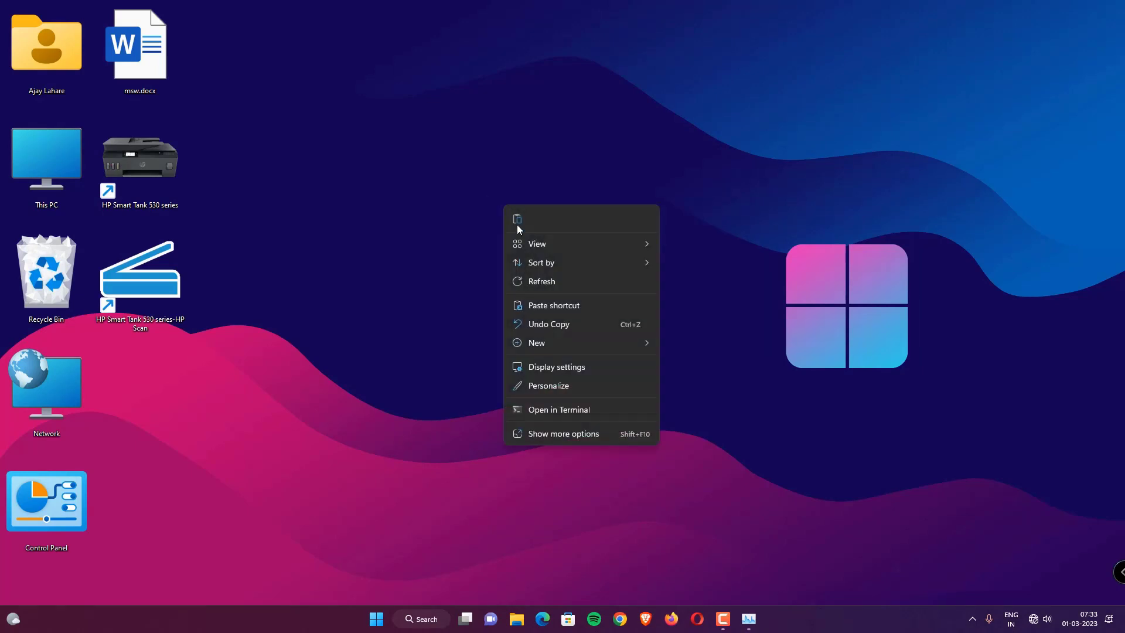
right_click(486, 196)
left_click(535, 273)
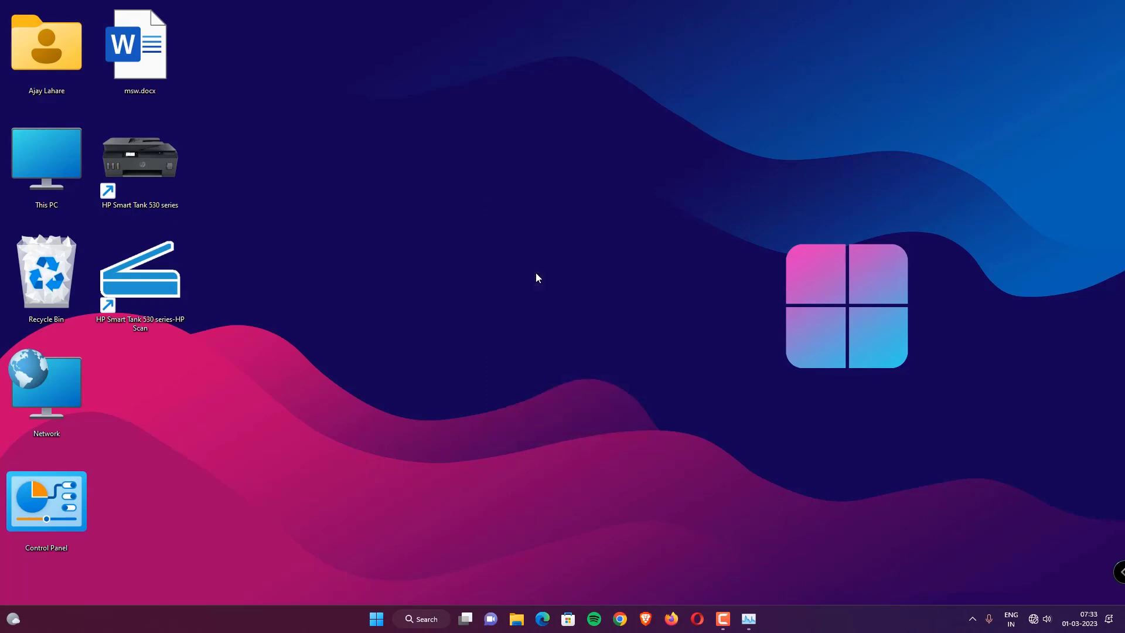
right_click(517, 221)
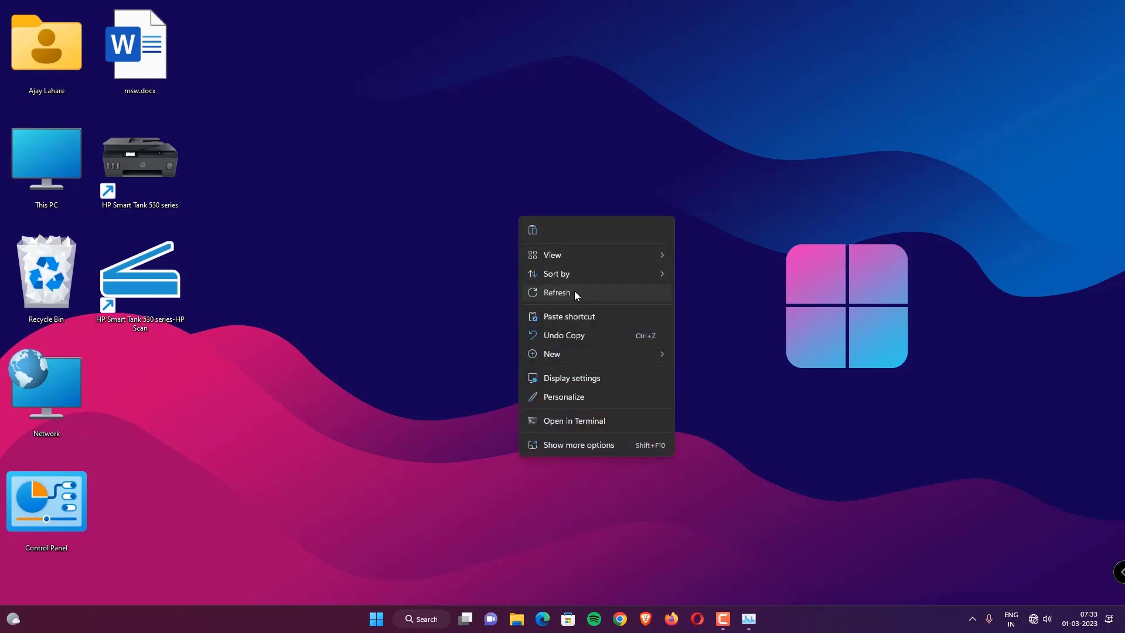
left_click(574, 292)
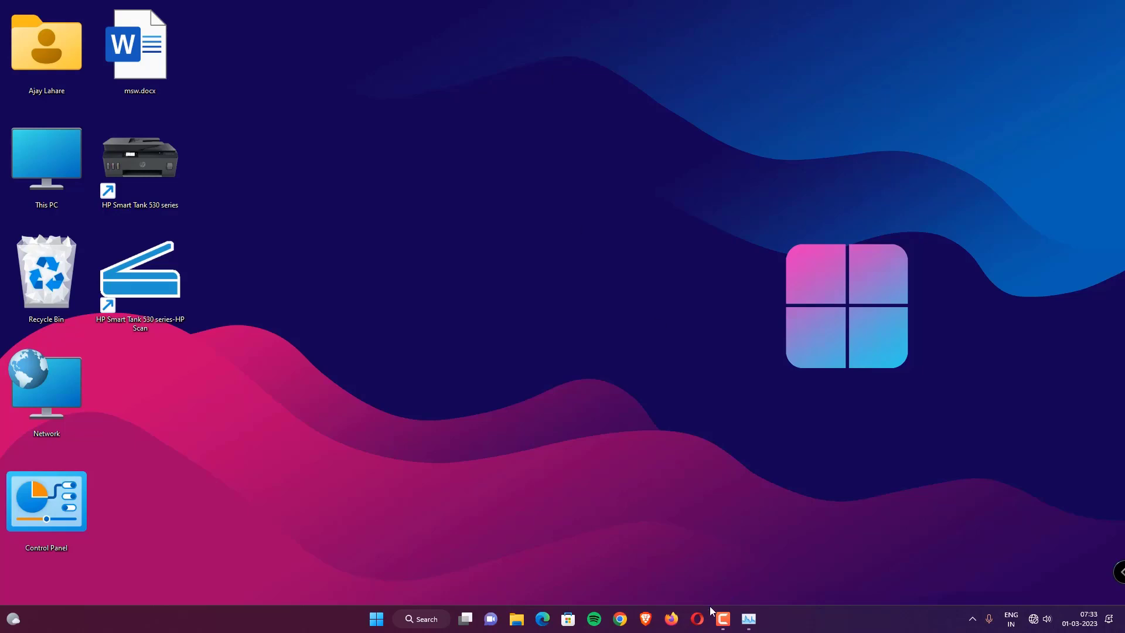
mouse_move(725, 630)
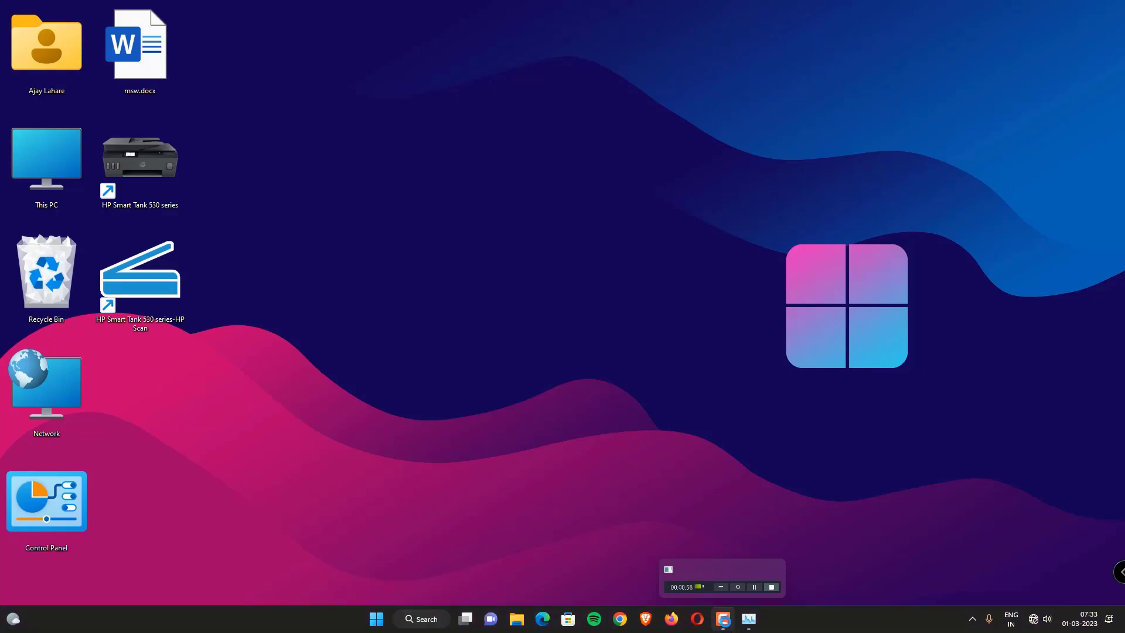
left_click(697, 572)
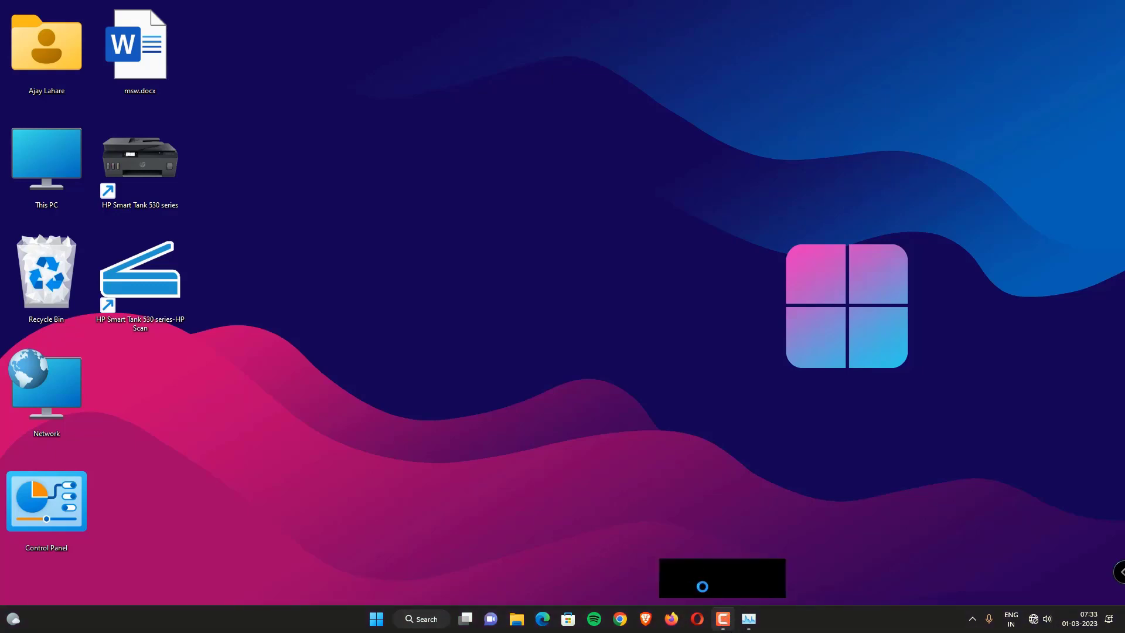